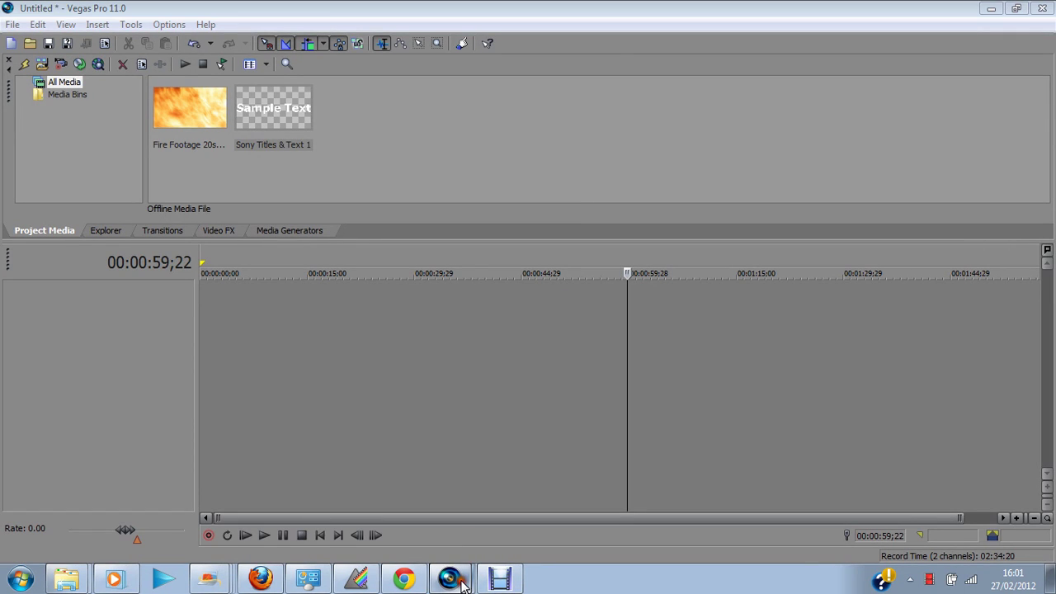
Step: Add two empty video tracks, 1 and 2, using Insert Video Track
{"action": "left_click", "coordinate": [399, 323]}
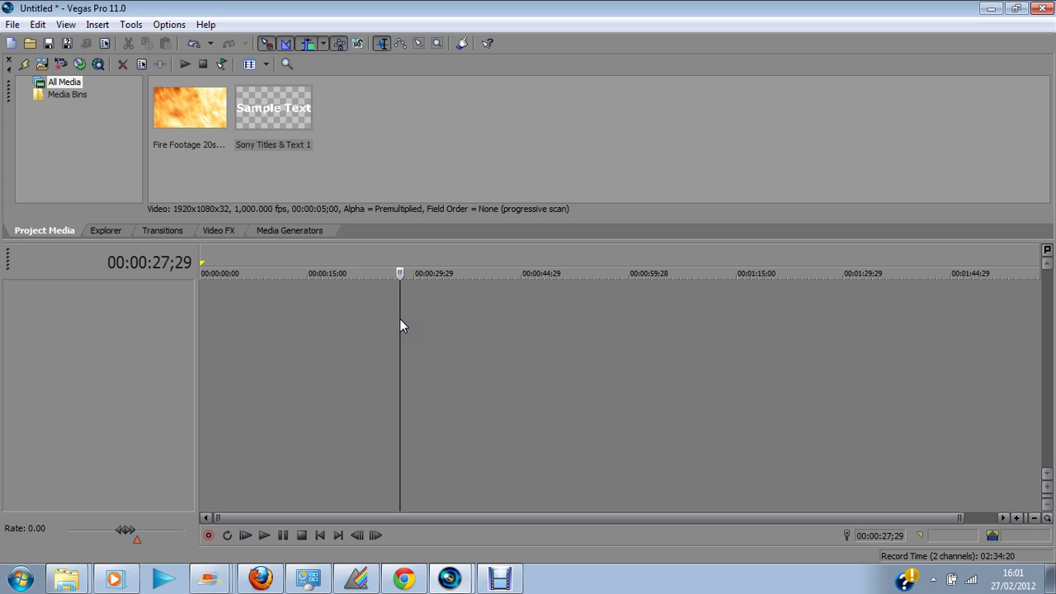
{"action": "right_click", "coordinate": [239, 286]}
{"action": "left_click", "coordinate": [329, 328]}
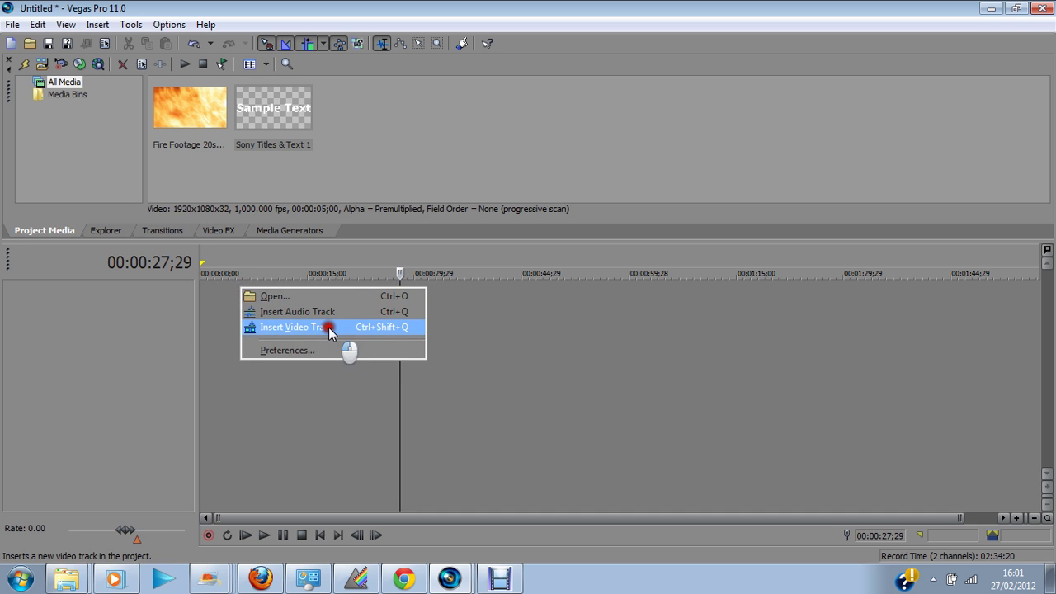
{"action": "right_click", "coordinate": [244, 340]}
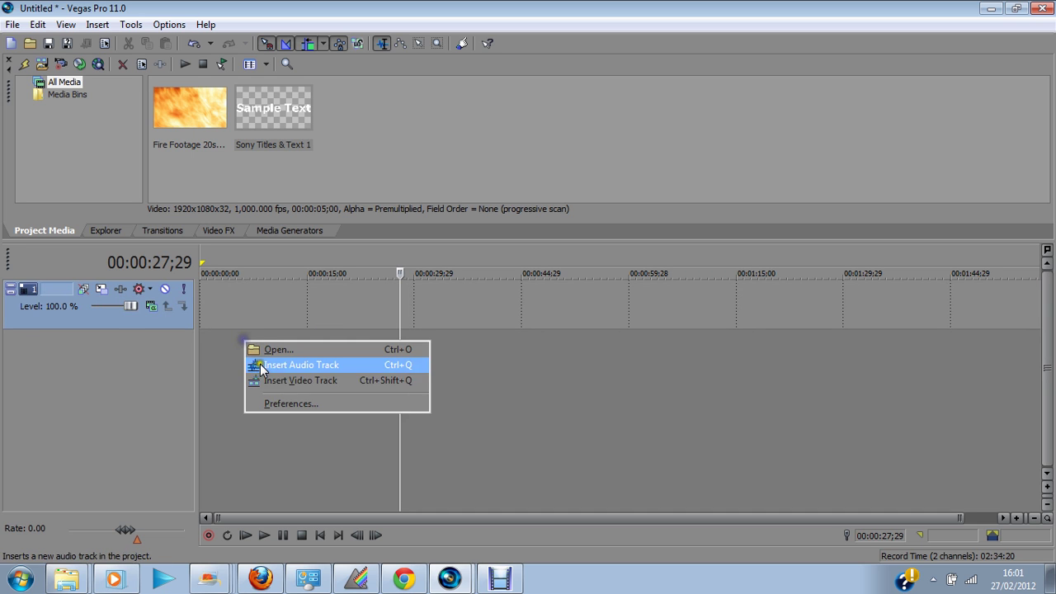
{"action": "left_click", "coordinate": [301, 384]}
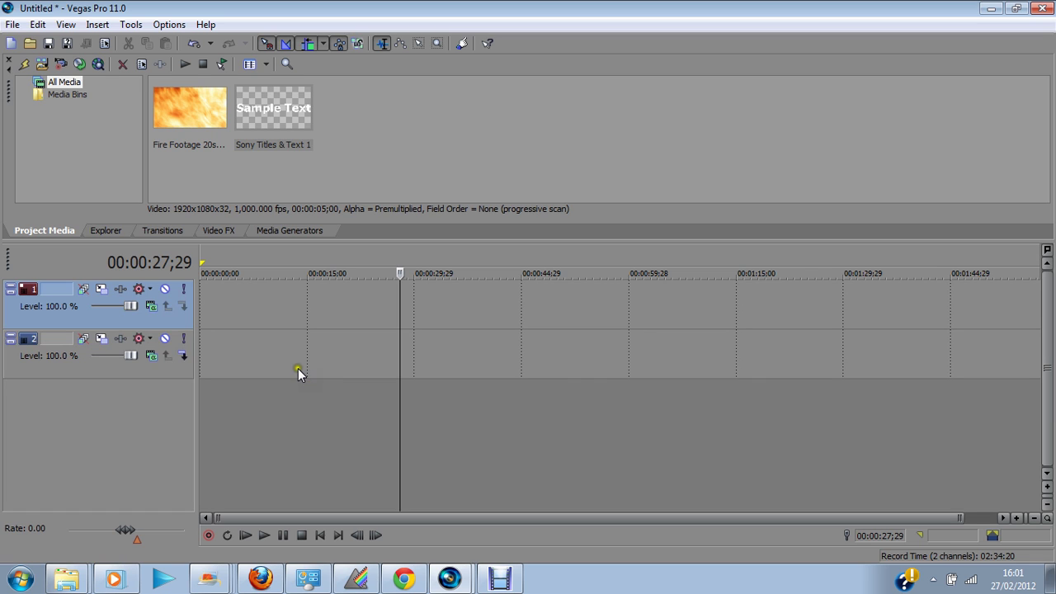
{"action": "right_click", "coordinate": [299, 366]}
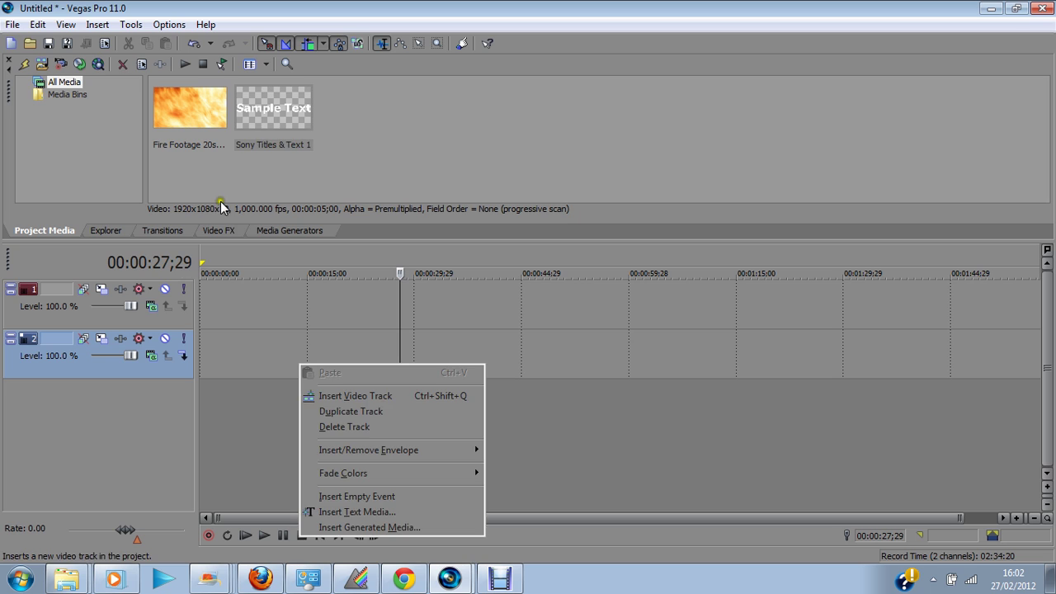
Step: Place the Fire Footage clip at the start of video track 2
{"action": "left_click", "coordinate": [357, 159]}
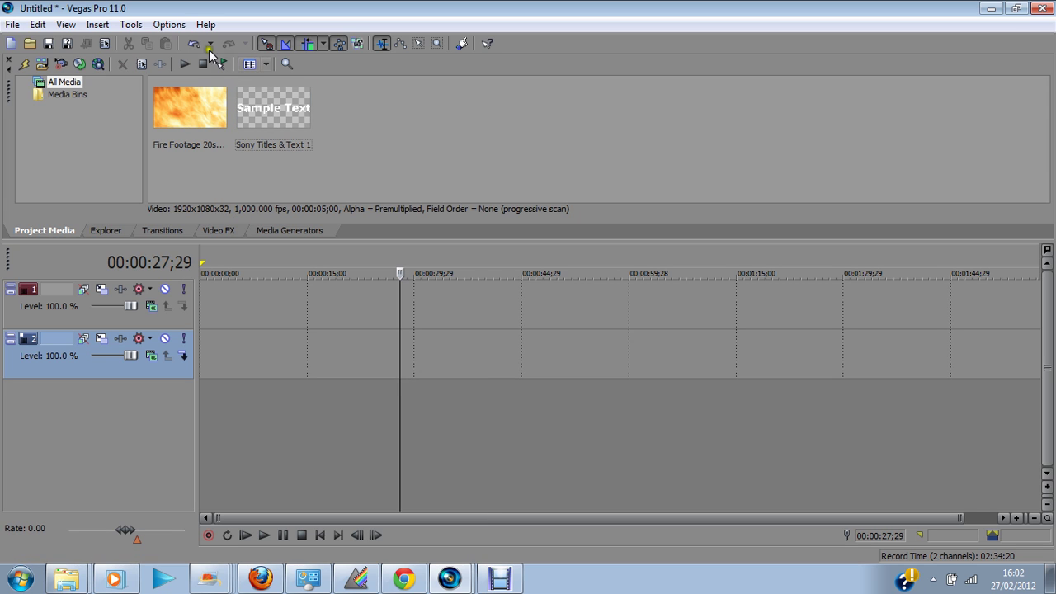
{"action": "left_click", "coordinate": [180, 113]}
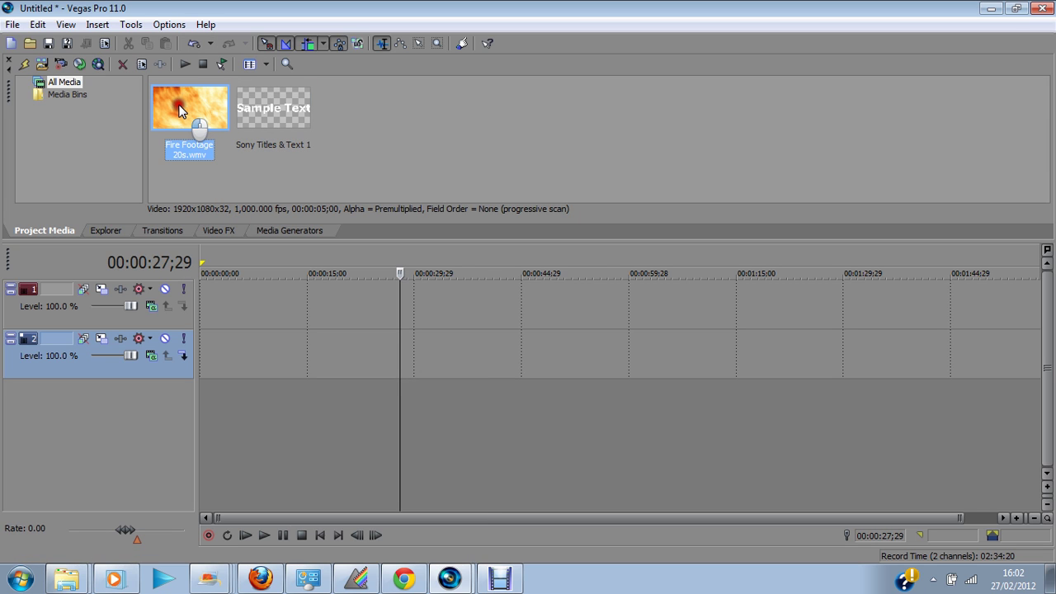
{"action": "left_click_drag", "start_coordinate": [180, 112], "coordinate": [200, 147]}
{"action": "mouse_move", "coordinate": [201, 147]}
{"action": "left_mouse_down"}
{"action": "mouse_move", "coordinate": [216, 364]}
{"action": "mouse_move", "coordinate": [207, 364]}
{"action": "left_mouse_up"}
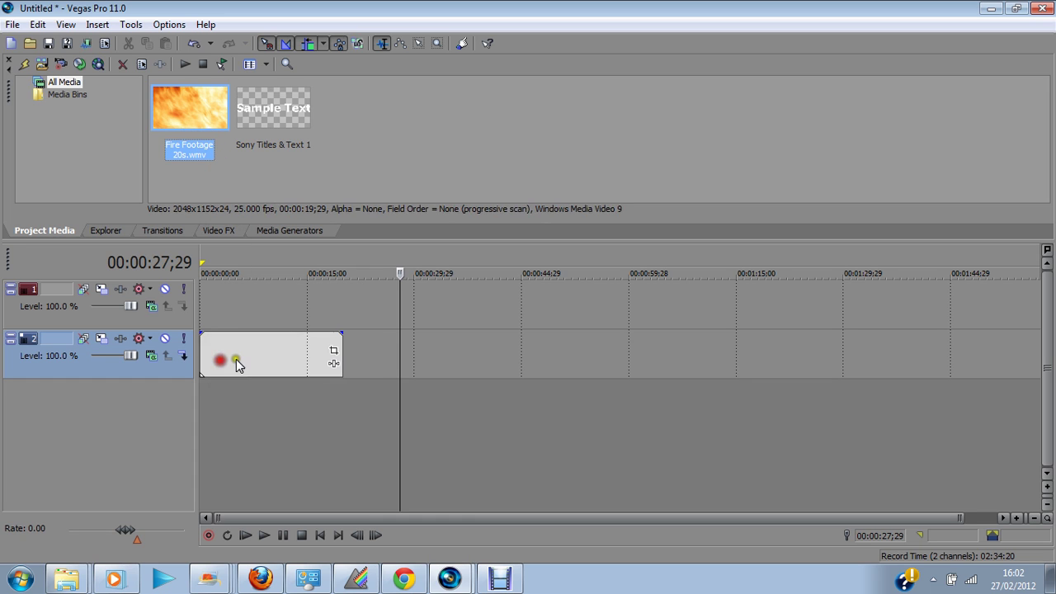
Step: Loop the fire clip three times, extending it to about one minute
{"action": "left_click", "coordinate": [349, 403]}
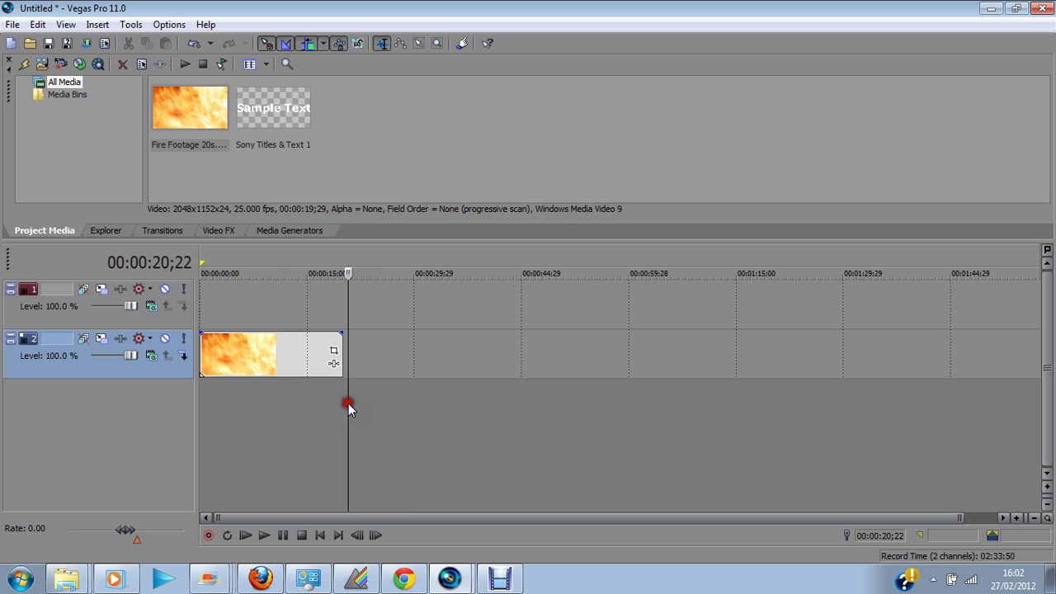
{"action": "left_click", "coordinate": [337, 355]}
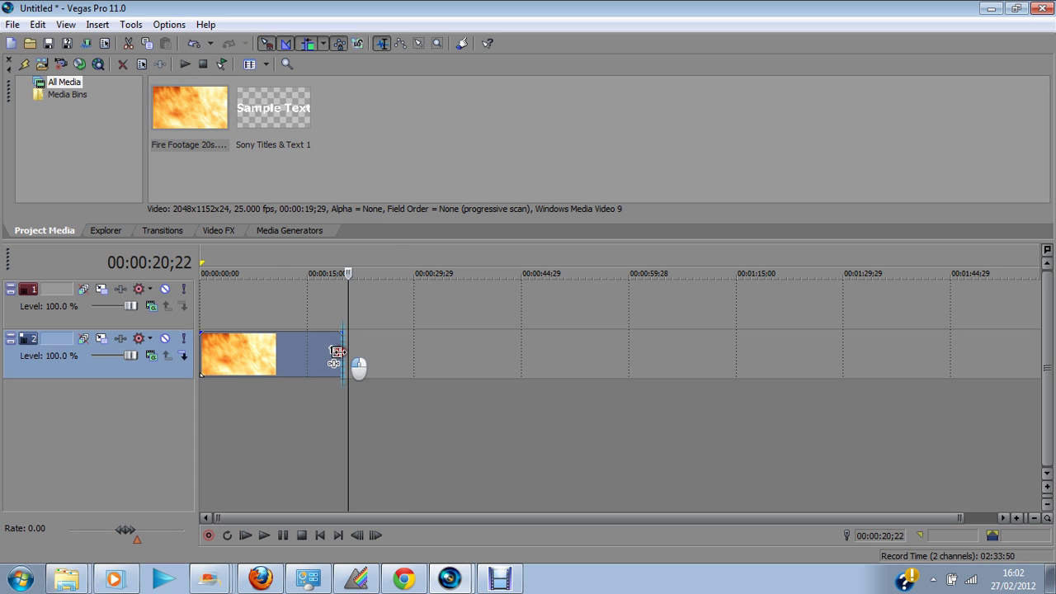
{"action": "left_click_drag", "start_coordinate": [337, 353], "coordinate": [538, 357]}
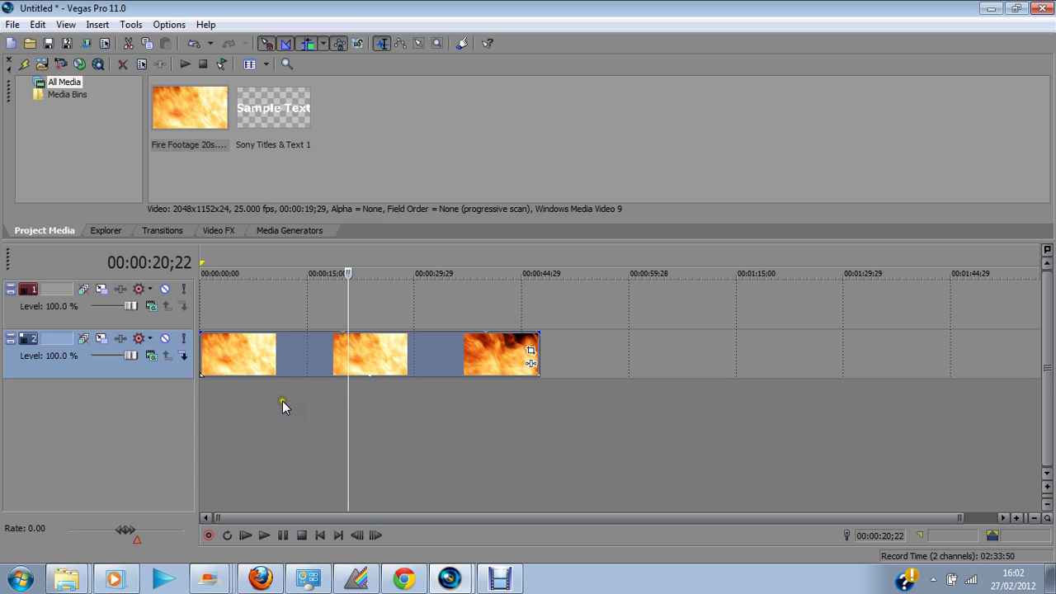
{"action": "left_click", "coordinate": [221, 382]}
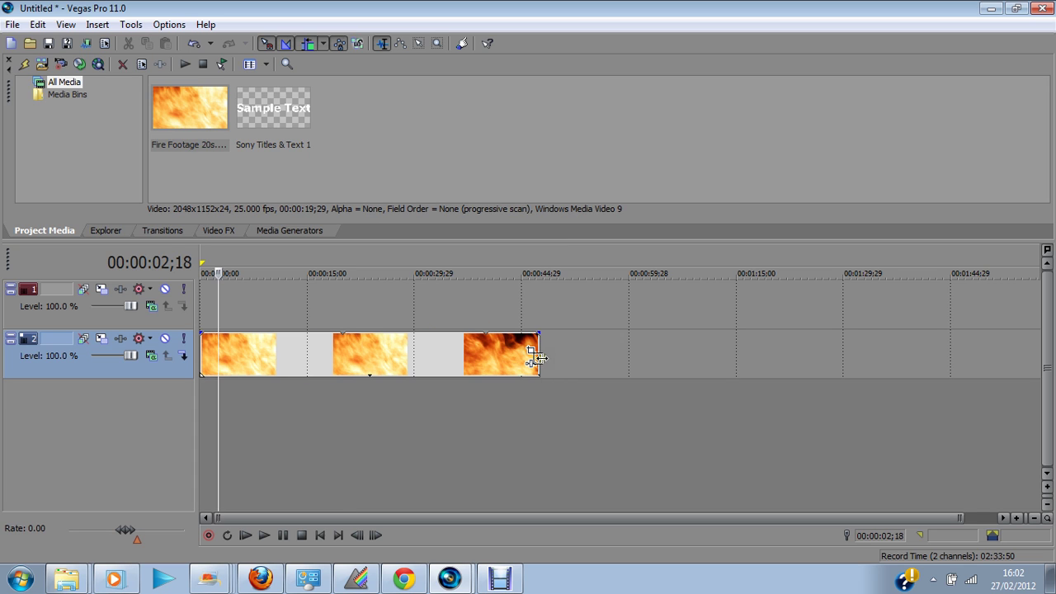
{"action": "left_click_drag", "start_coordinate": [539, 356], "coordinate": [628, 356]}
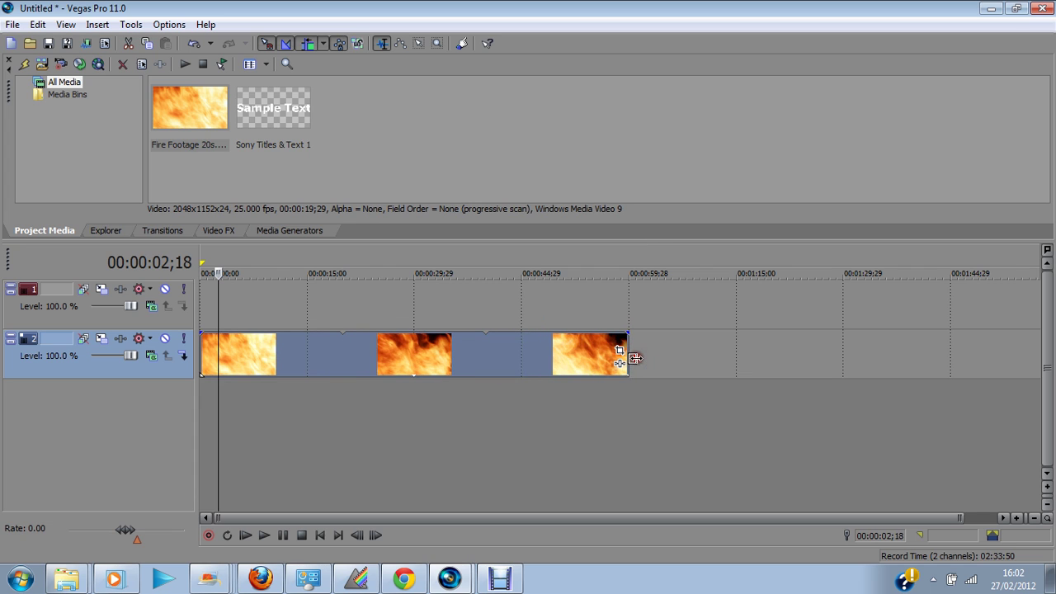
{"action": "left_click", "coordinate": [205, 303]}
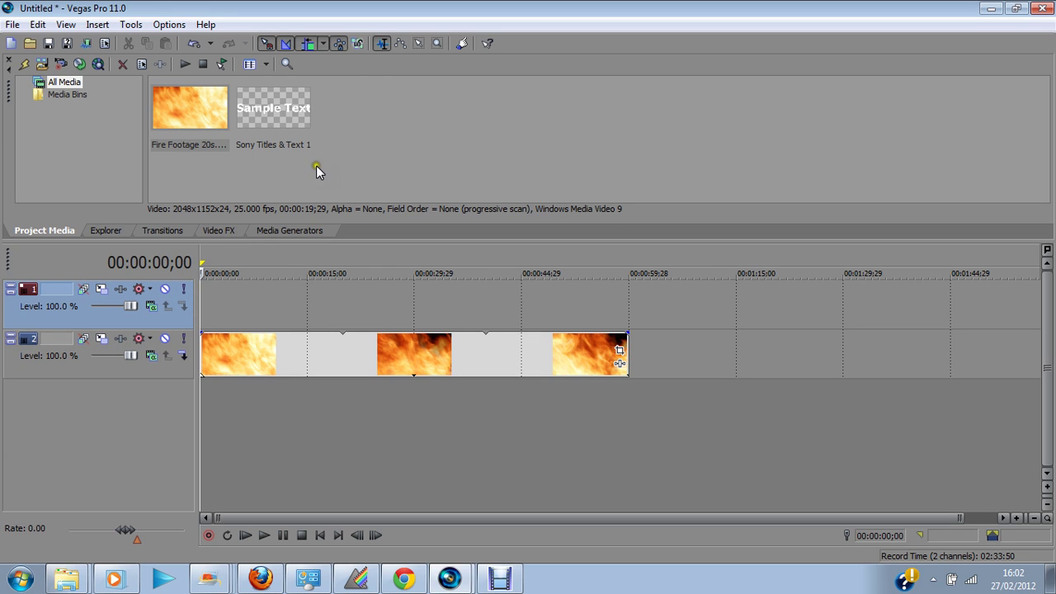
Step: Insert a Sony Titles & Text event on track 1 reading 'tutorial'
{"action": "right_click", "coordinate": [210, 294]}
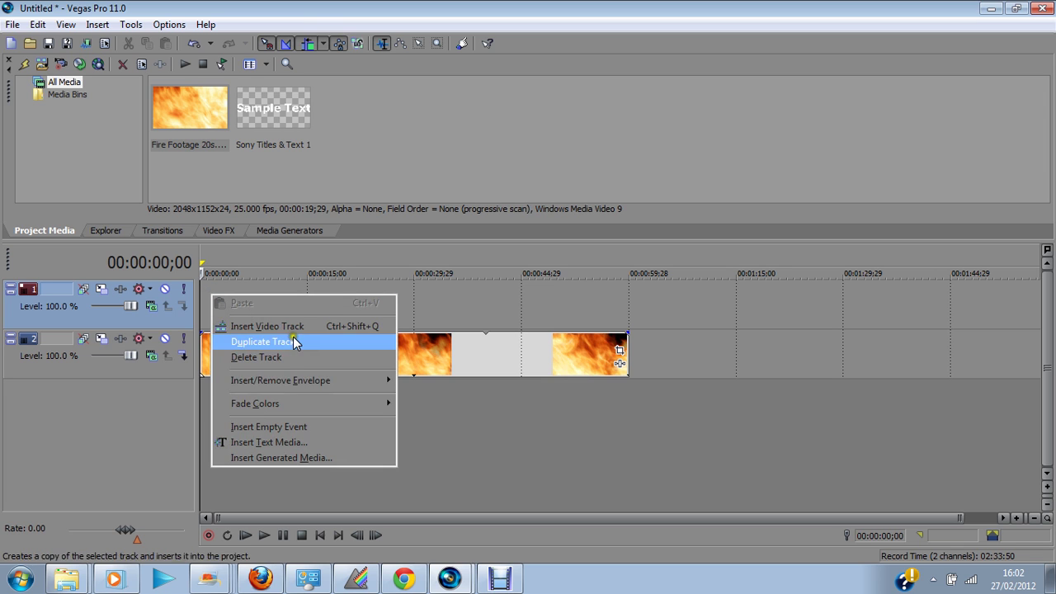
{"action": "left_click", "coordinate": [312, 441]}
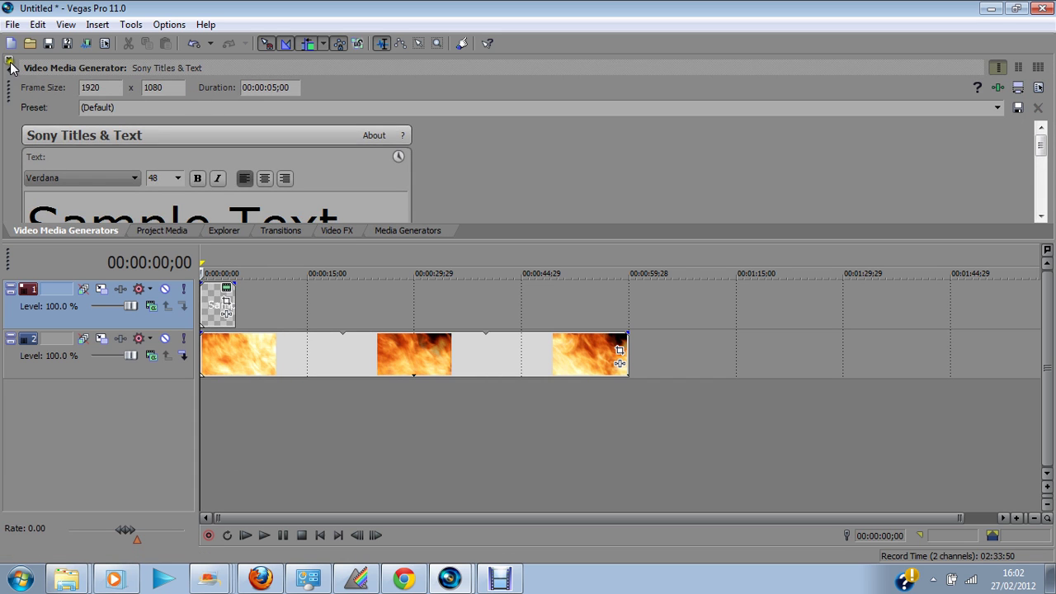
{"action": "left_click", "coordinate": [348, 218]}
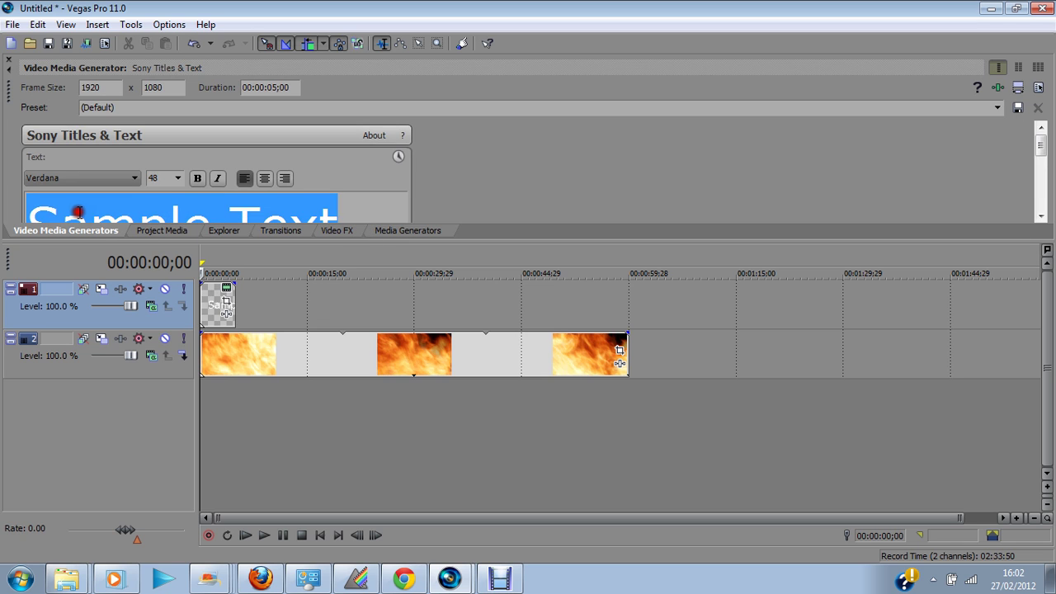
{"action": "type", "text": "t"}
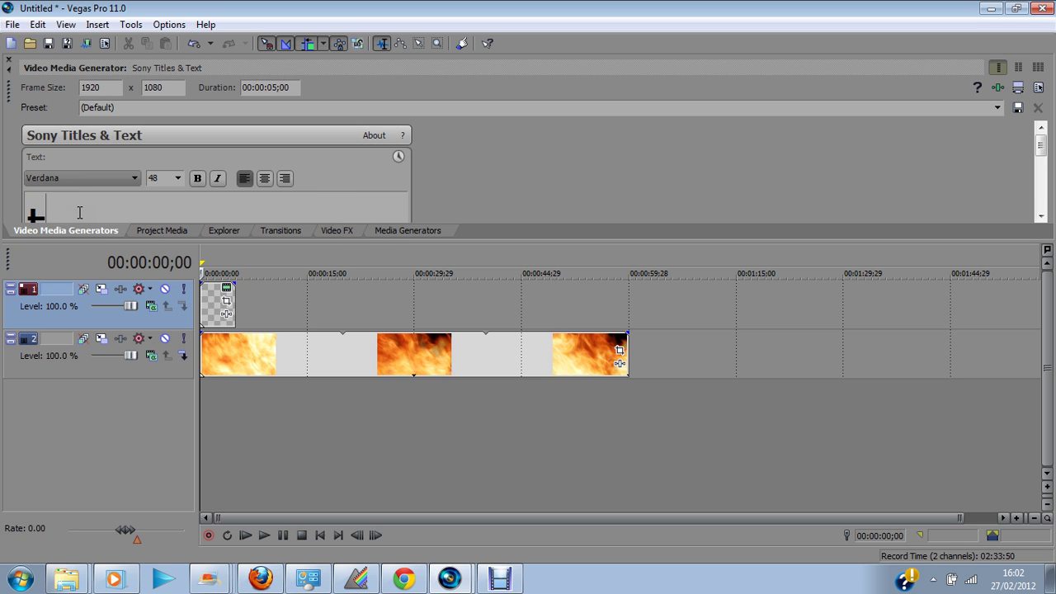
{"action": "type", "text": "utoria"}
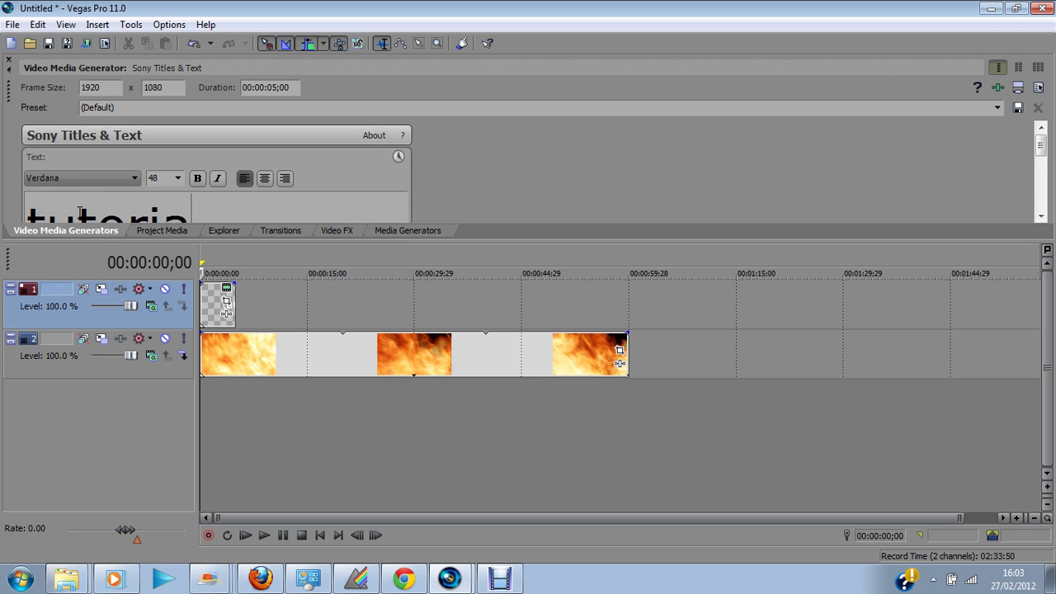
{"action": "type", "text": "l"}
Step: Replace the lowercase title text with 'TUTORIAL' in capitals
{"action": "left_click", "coordinate": [46, 213]}
{"action": "left_click_drag", "start_coordinate": [207, 216], "coordinate": [2, 206]}
{"action": "key", "text": "BackSpace"}
{"action": "type", "text": "T"}
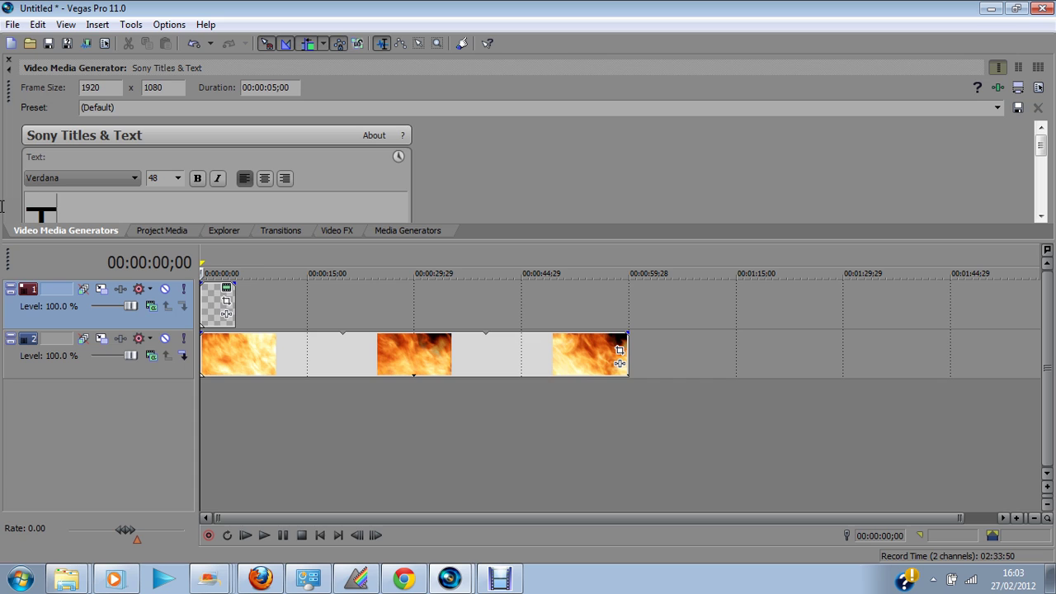
{"action": "type", "text": "UTOR"}
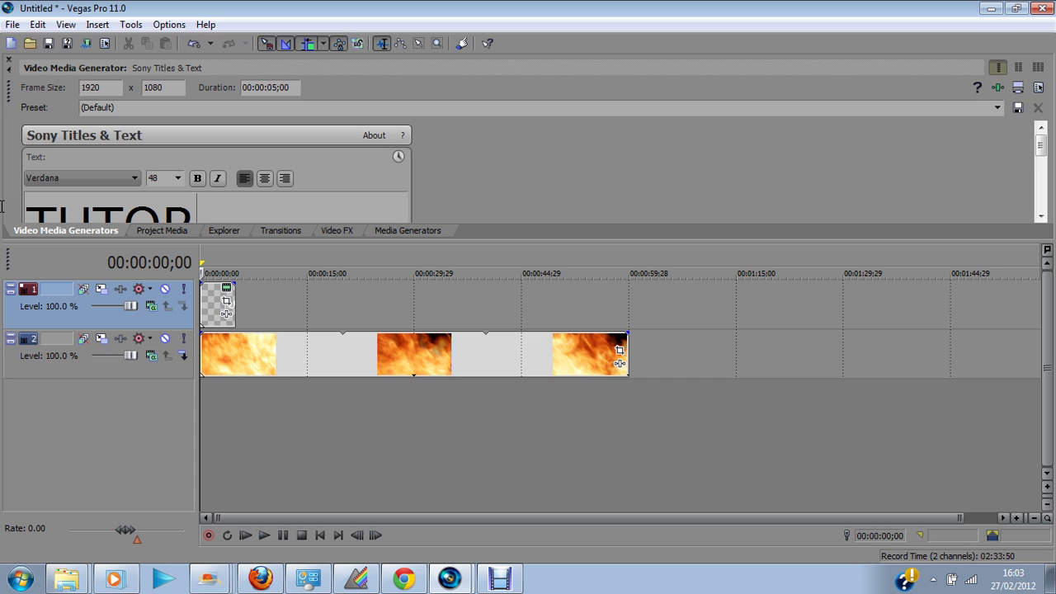
{"action": "type", "text": "IAL"}
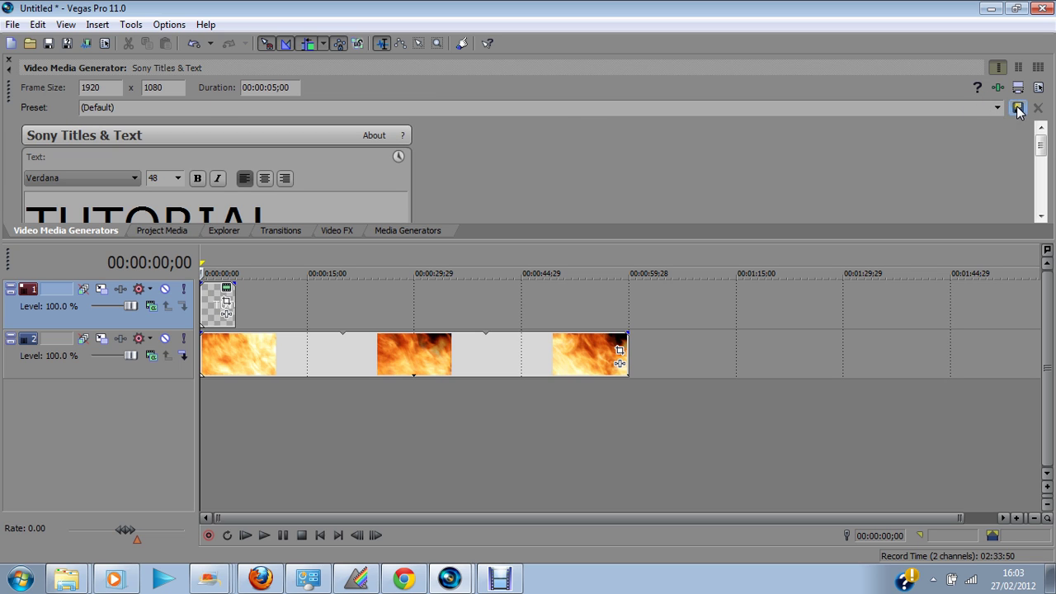
{"action": "left_click", "coordinate": [1018, 107]}
Step: Check the title's Outline settings, then close the Video Media Generators window
{"action": "left_click_drag", "start_coordinate": [1041, 145], "coordinate": [1041, 198]}
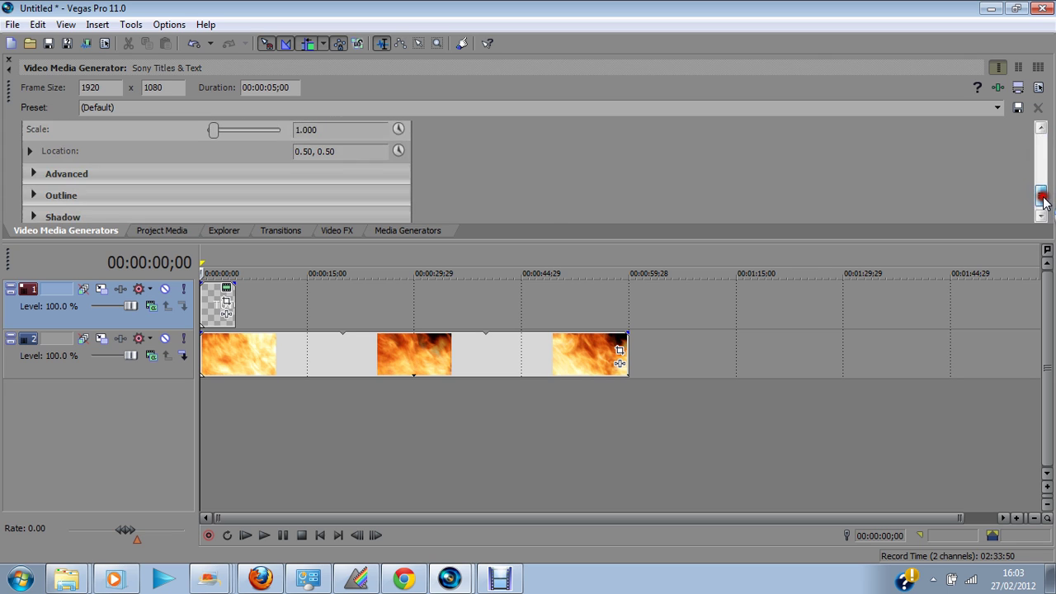
{"action": "left_click", "coordinate": [37, 184]}
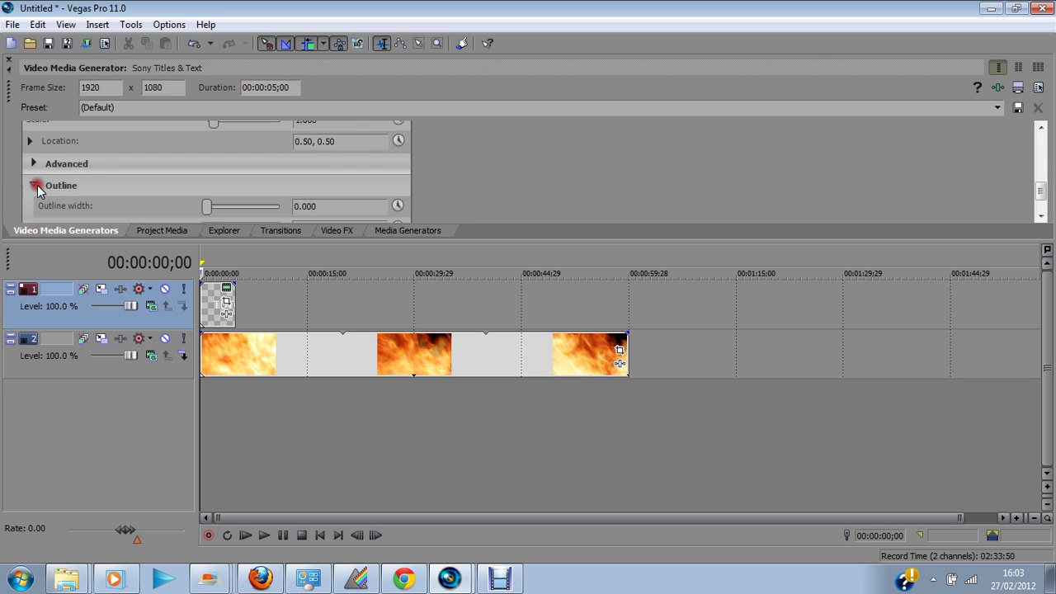
{"action": "left_click_drag", "start_coordinate": [1040, 189], "coordinate": [1041, 199]}
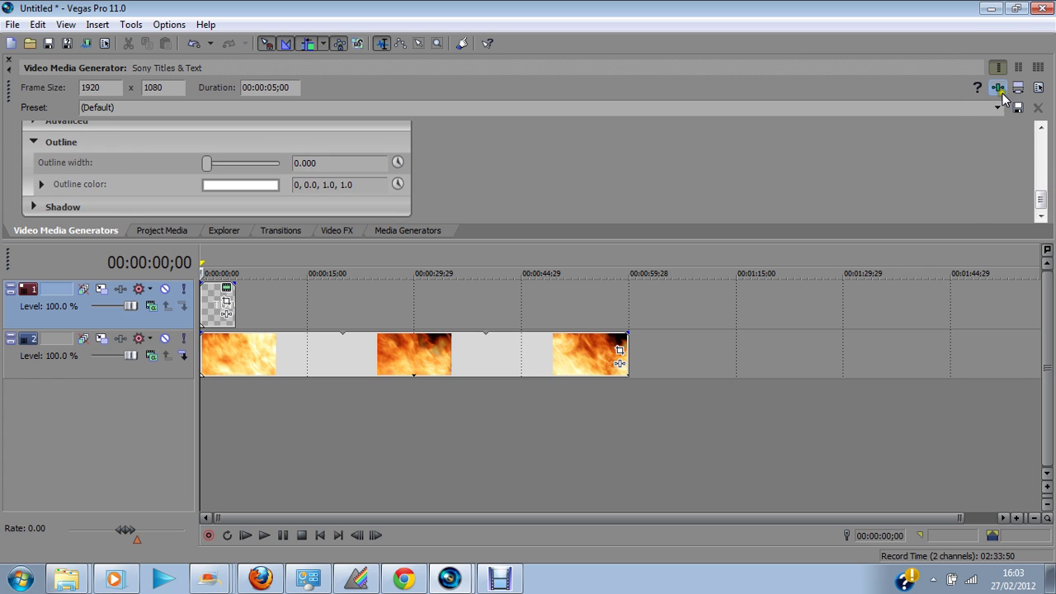
{"action": "left_click", "coordinate": [9, 61]}
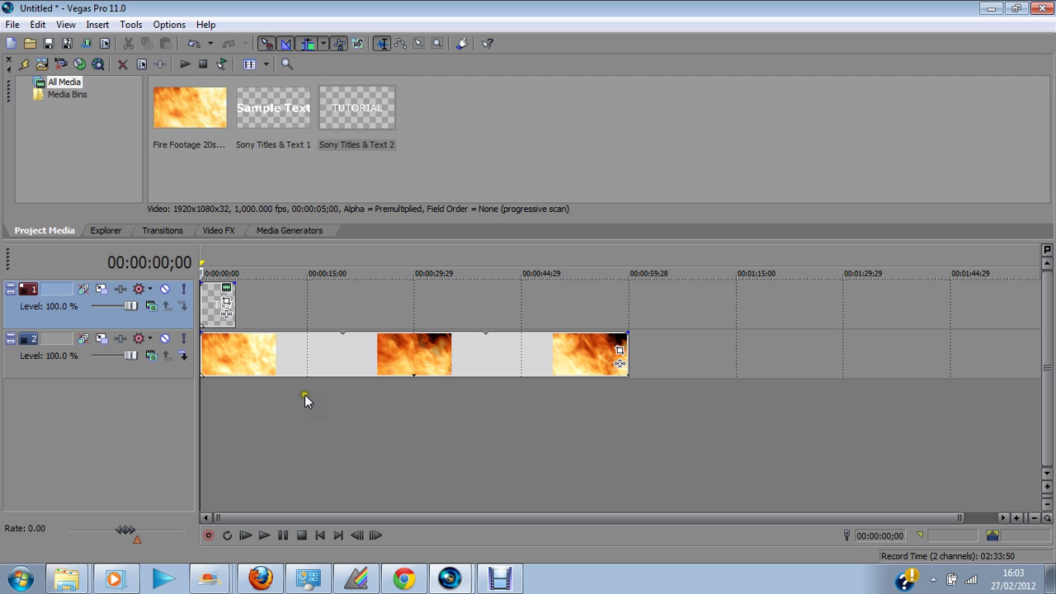
Step: Stretch the TUTORIAL title event to the fire clip's end, about one minute
{"action": "left_click_drag", "start_coordinate": [236, 306], "coordinate": [628, 295]}
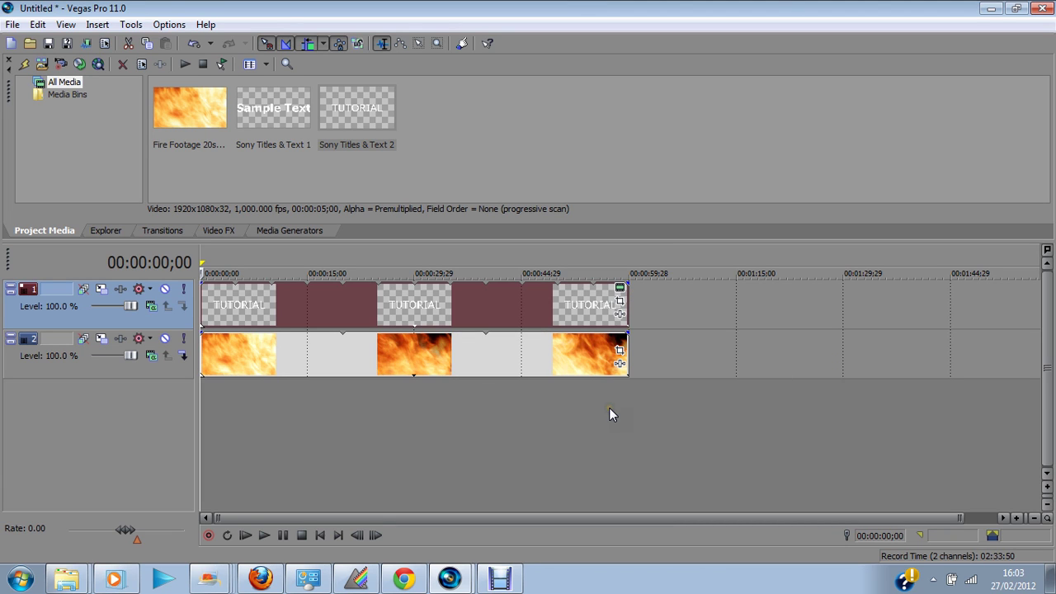
{"action": "left_click", "coordinate": [497, 409]}
Step: Set track 1's compositing mode to Multiply (Mask)
{"action": "left_click", "coordinate": [152, 307]}
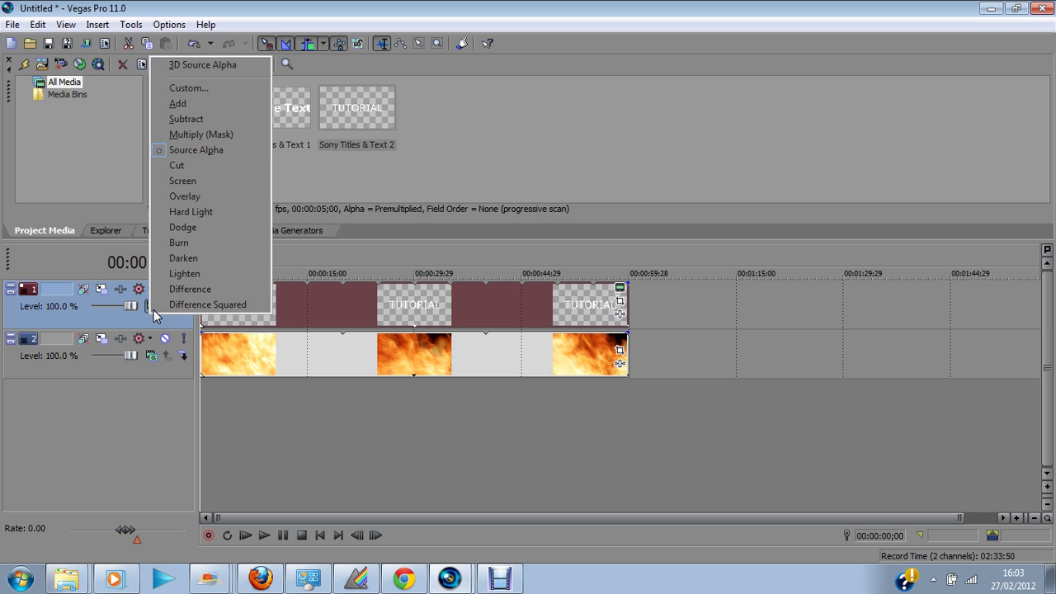
{"action": "left_click", "coordinate": [200, 137]}
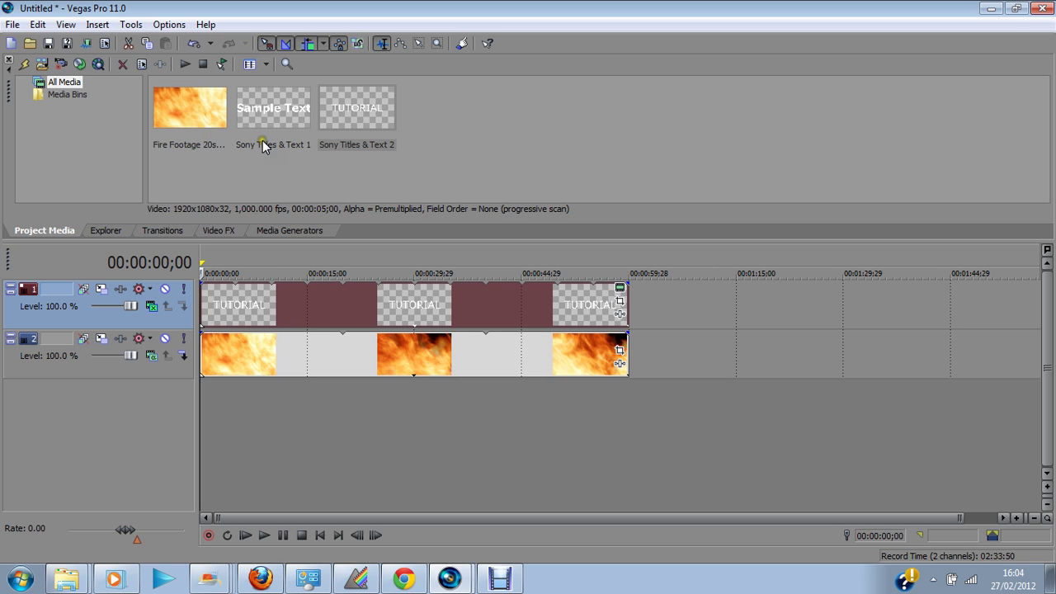
Step: Show the Video Preview window from the View menu
{"action": "left_click", "coordinate": [39, 25]}
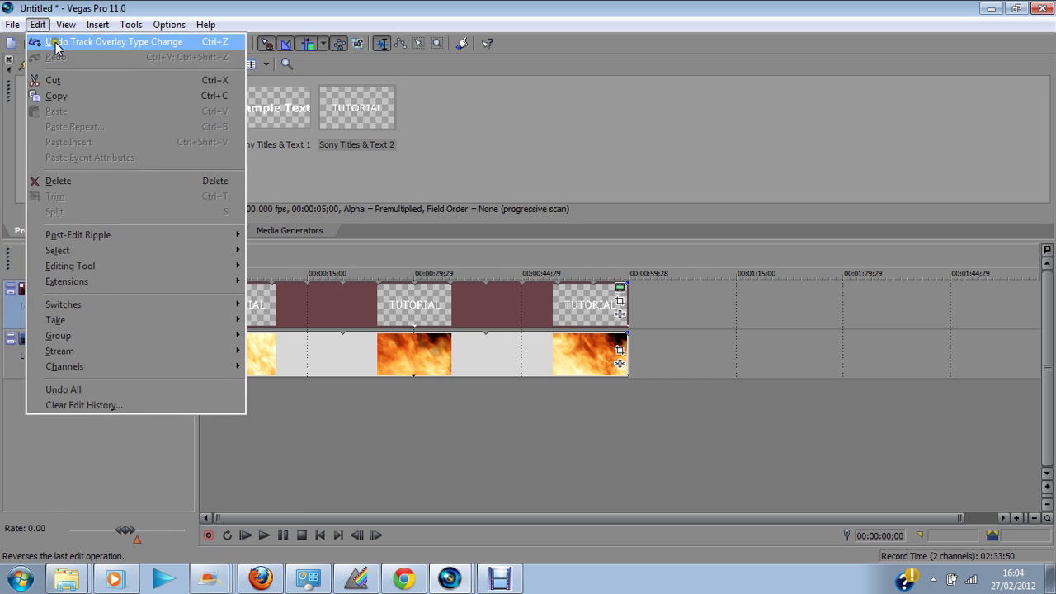
{"action": "left_click", "coordinate": [564, 135]}
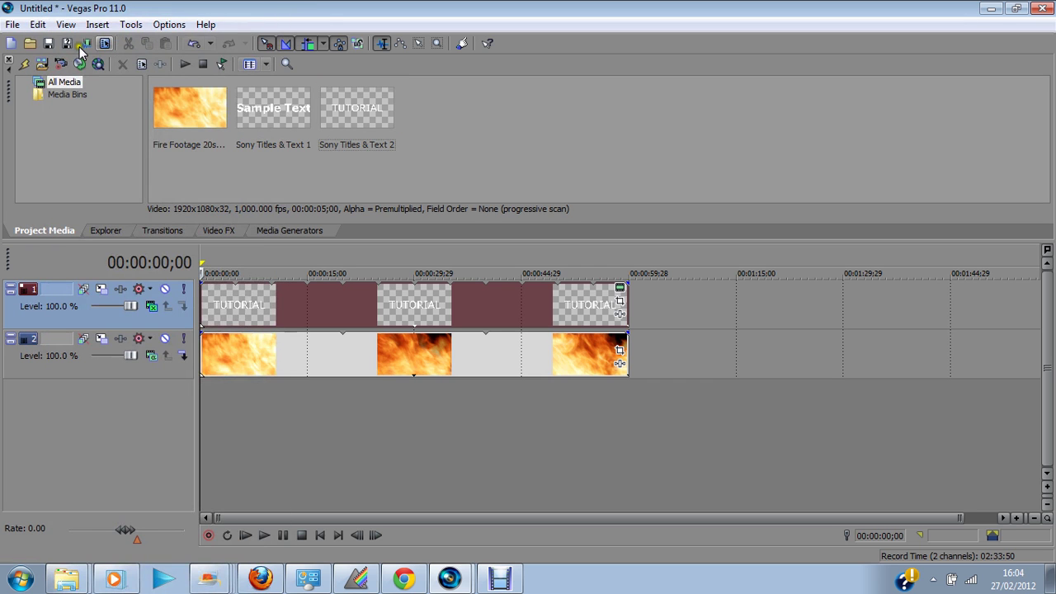
{"action": "left_click", "coordinate": [132, 25]}
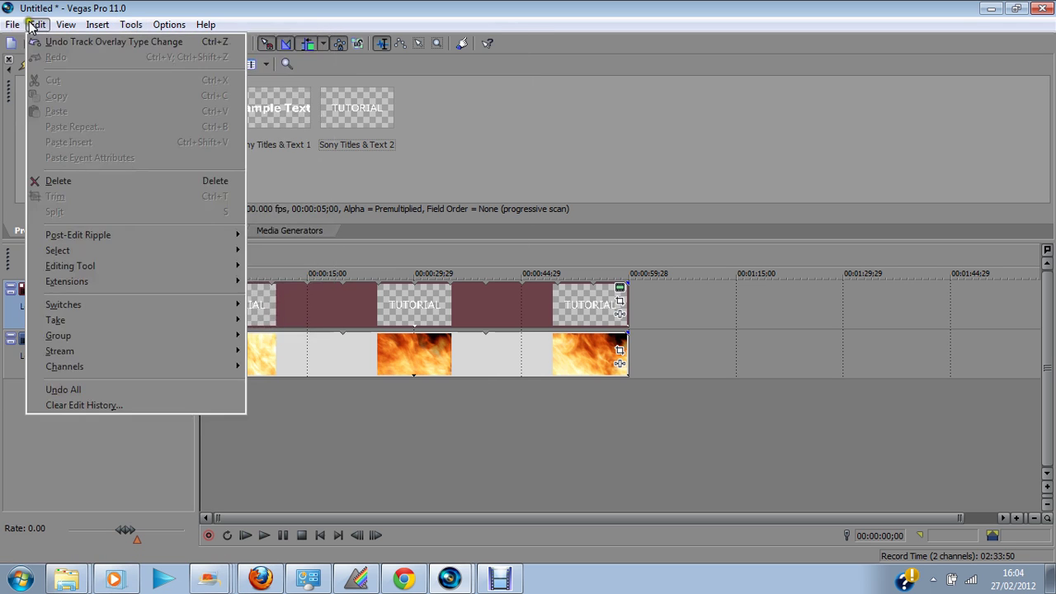
{"action": "left_click", "coordinate": [66, 24]}
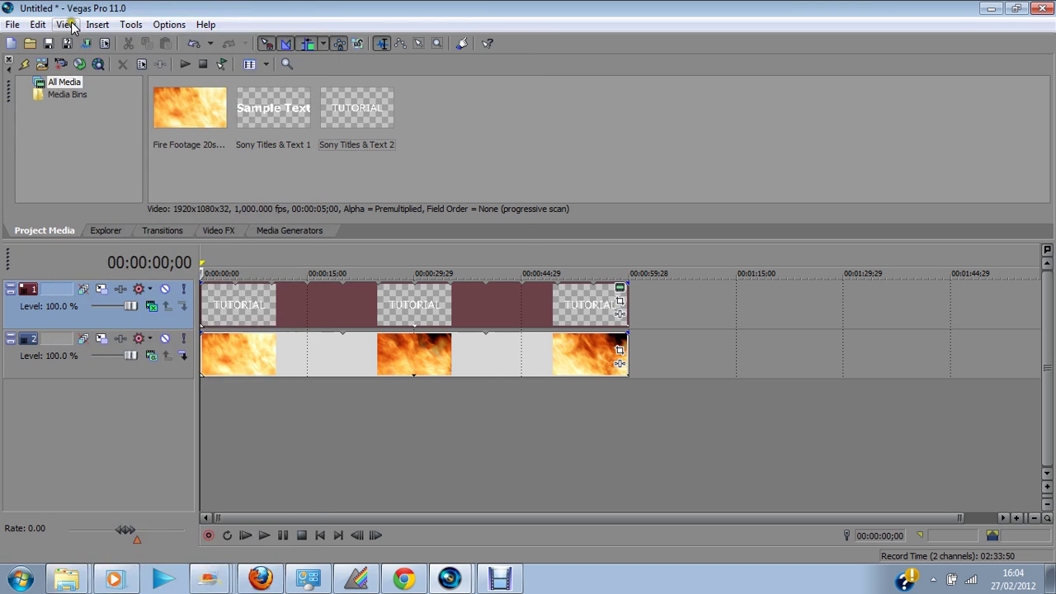
{"action": "left_click", "coordinate": [66, 25]}
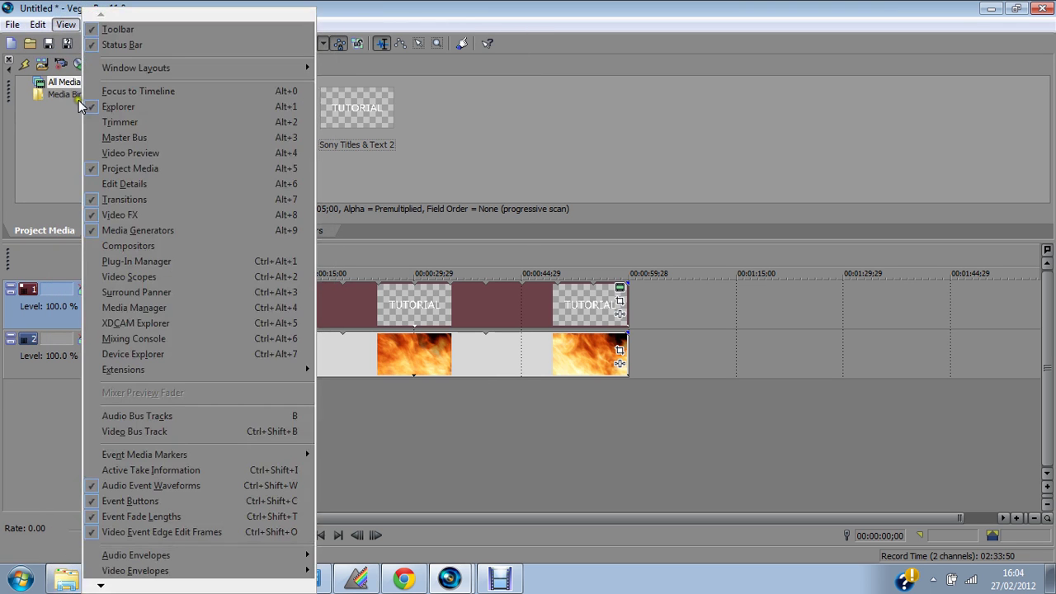
{"action": "left_click", "coordinate": [157, 152]}
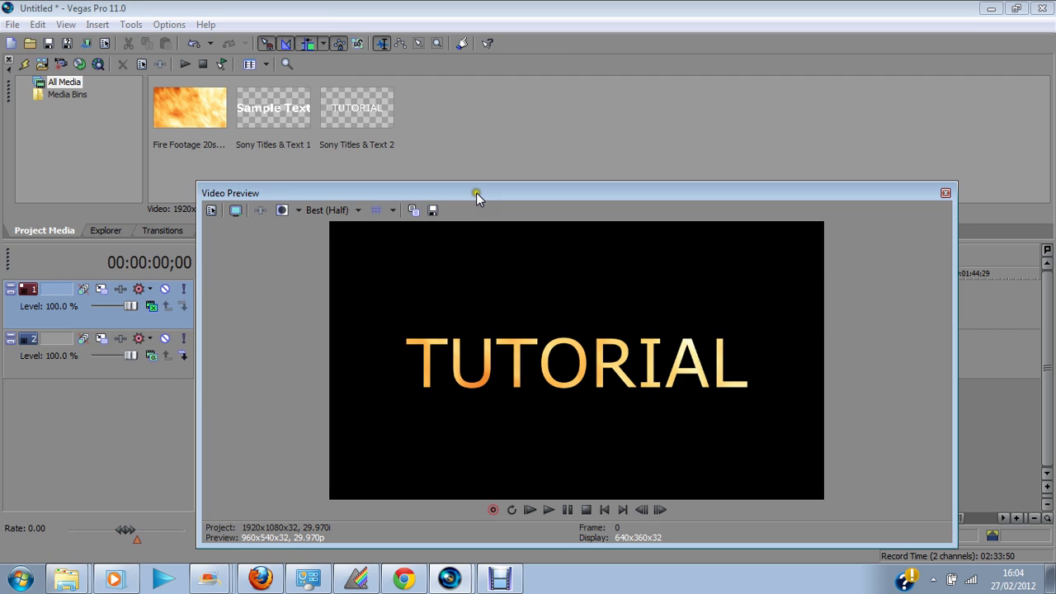
Step: Move the preview window slightly higher and play the fire-filled TUTORIAL text
{"action": "left_click_drag", "start_coordinate": [476, 193], "coordinate": [481, 153]}
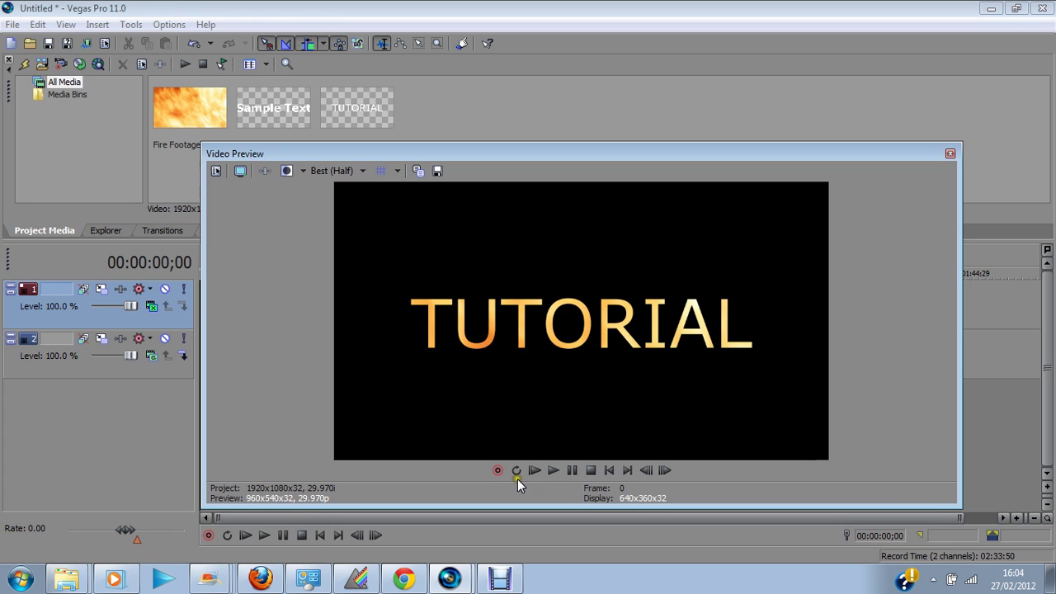
{"action": "left_click", "coordinate": [535, 470]}
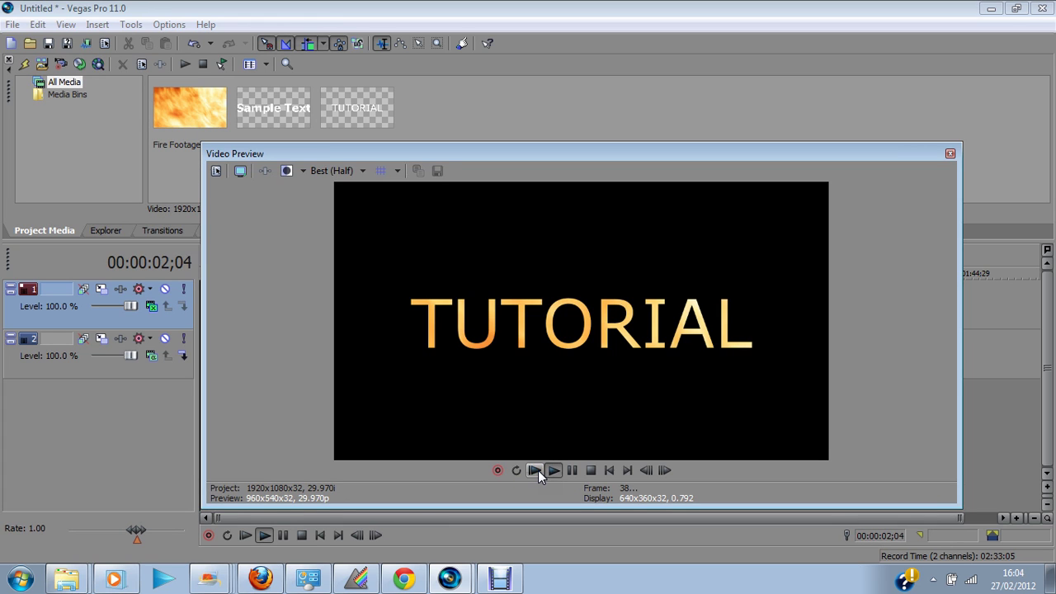